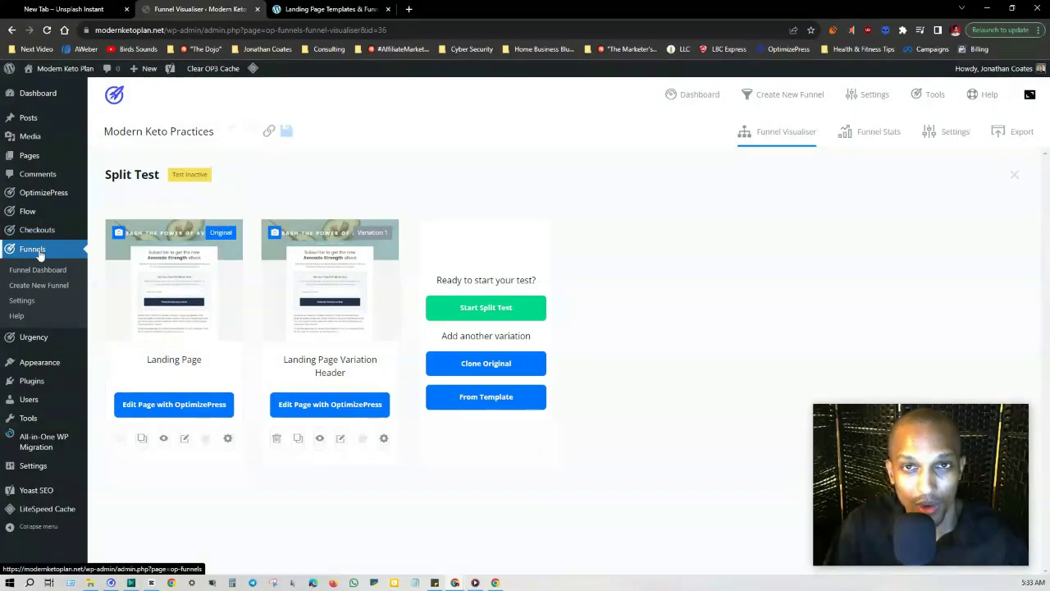
Open the OptimizePress dashboard and look over its plugin cards and license status
{"action": "left_click", "coordinate": [37, 196]}
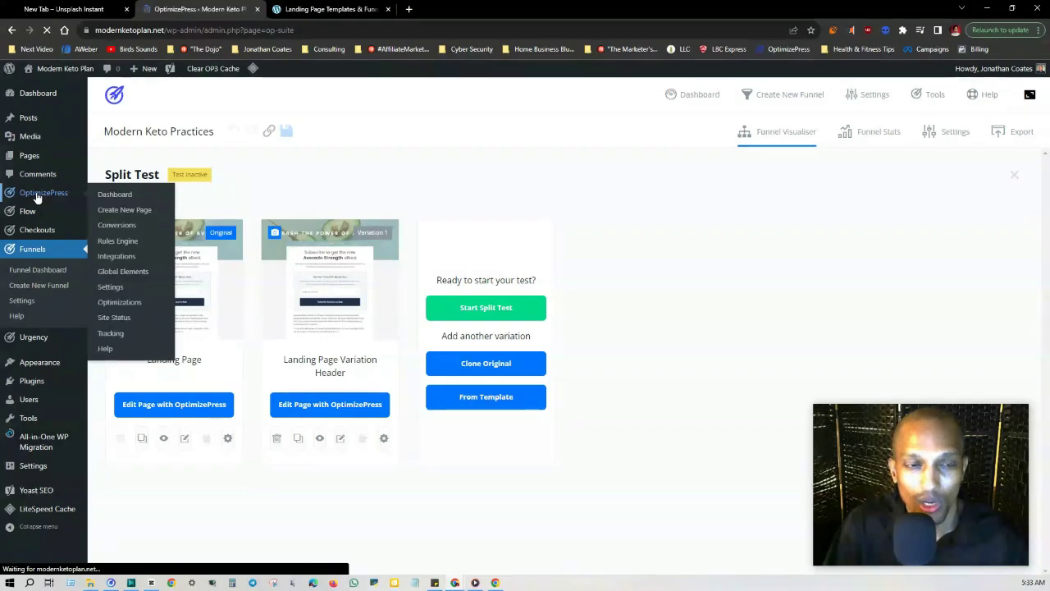
{"action": "scroll", "coordinate": [197, 234], "scroll_direction": "down", "scroll_amount": 3}
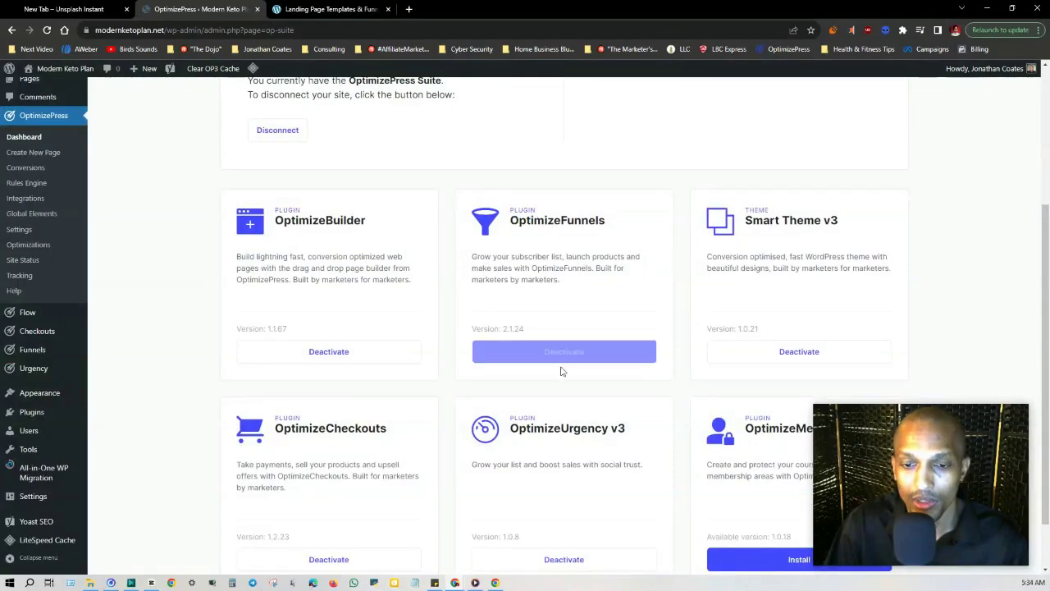
{"action": "scroll", "coordinate": [549, 352], "scroll_direction": "up", "scroll_amount": 3}
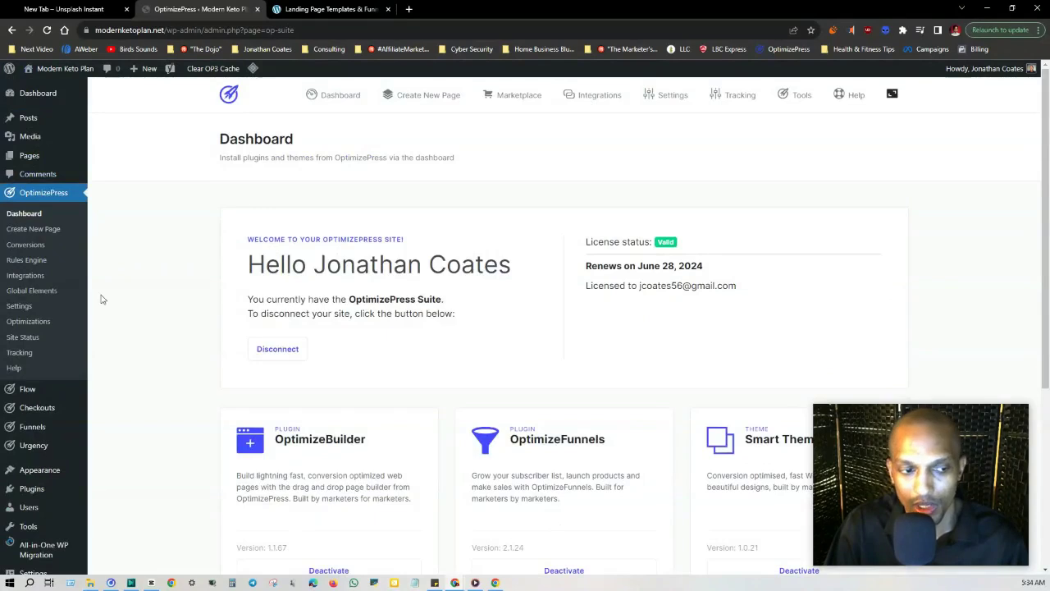
{"action": "scroll", "coordinate": [64, 405], "scroll_direction": "down", "scroll_amount": 1}
{"action": "mouse_move", "coordinate": [36, 379]}
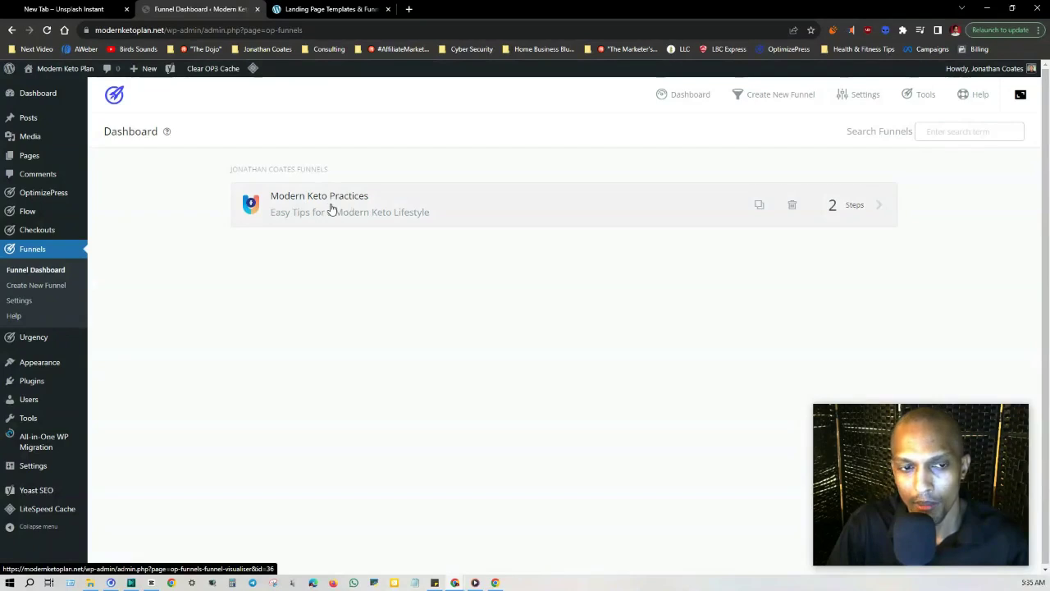
Open the Modern Keto Practices funnel, check the add-step choices, then dismiss them
{"action": "left_click", "coordinate": [331, 208]}
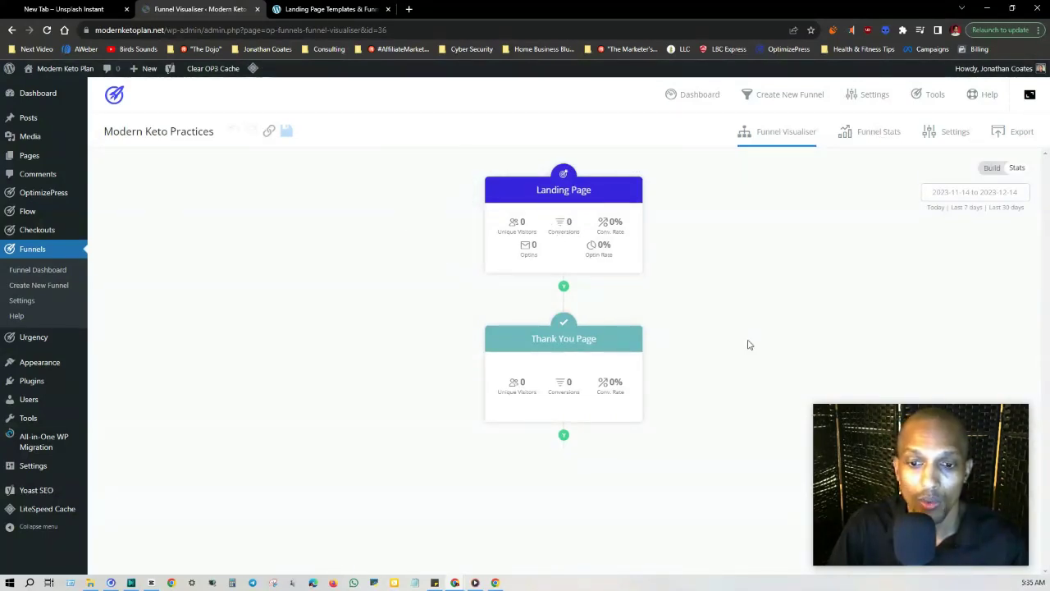
{"action": "mouse_move", "coordinate": [548, 376]}
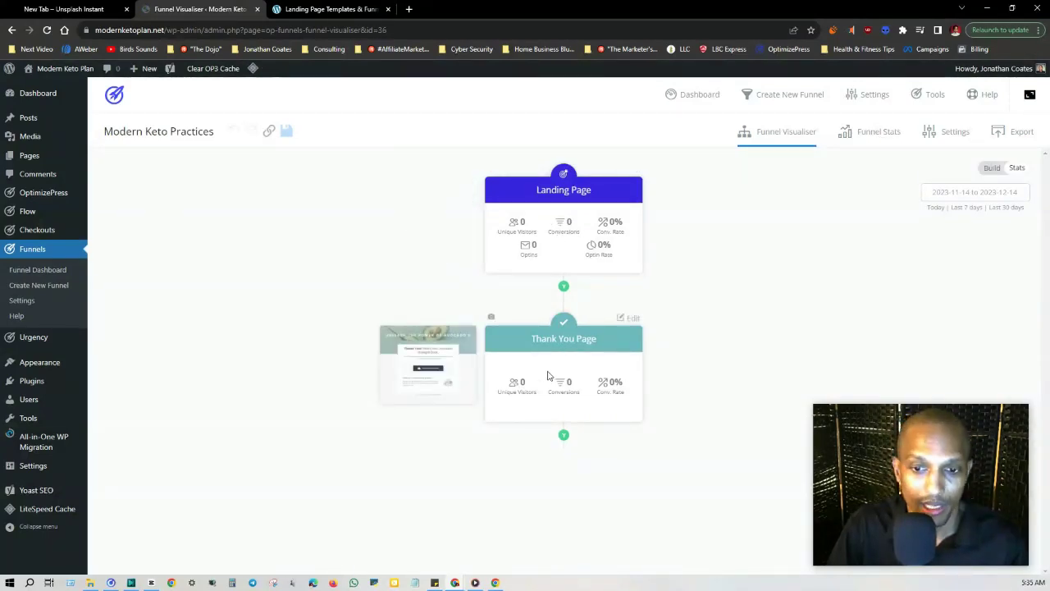
{"action": "left_click", "coordinate": [564, 437]}
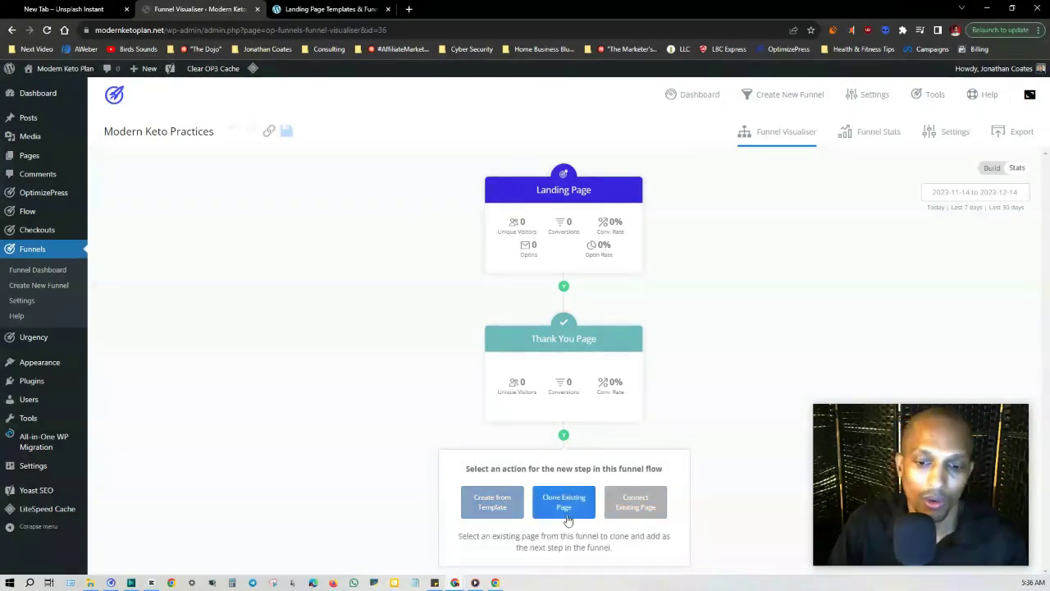
{"action": "left_click", "coordinate": [719, 287]}
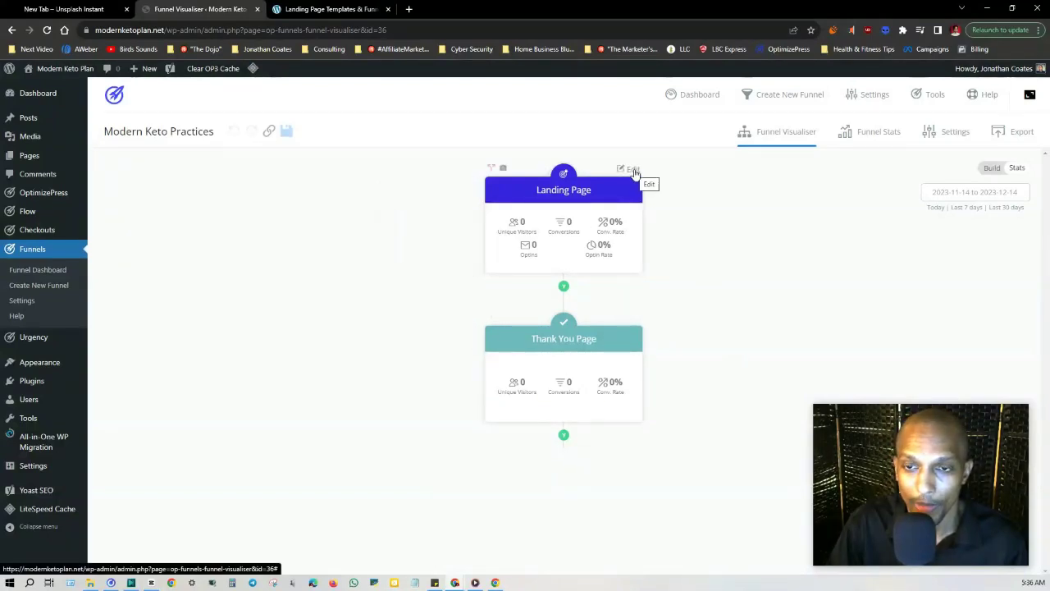
Open the Landing Page's split test and delete its existing variation
{"action": "left_click", "coordinate": [633, 170]}
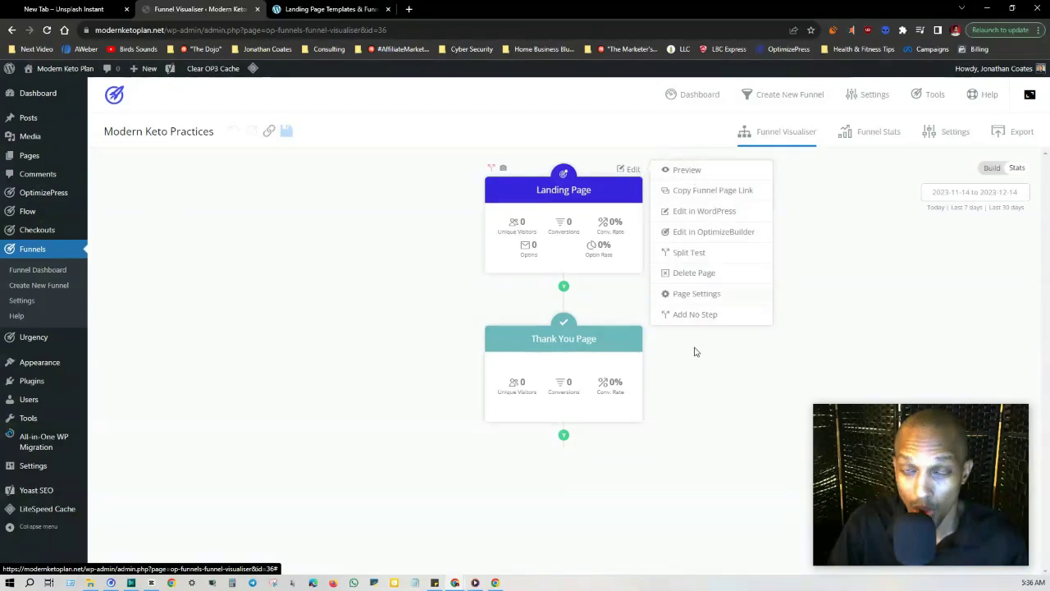
{"action": "left_click", "coordinate": [688, 255]}
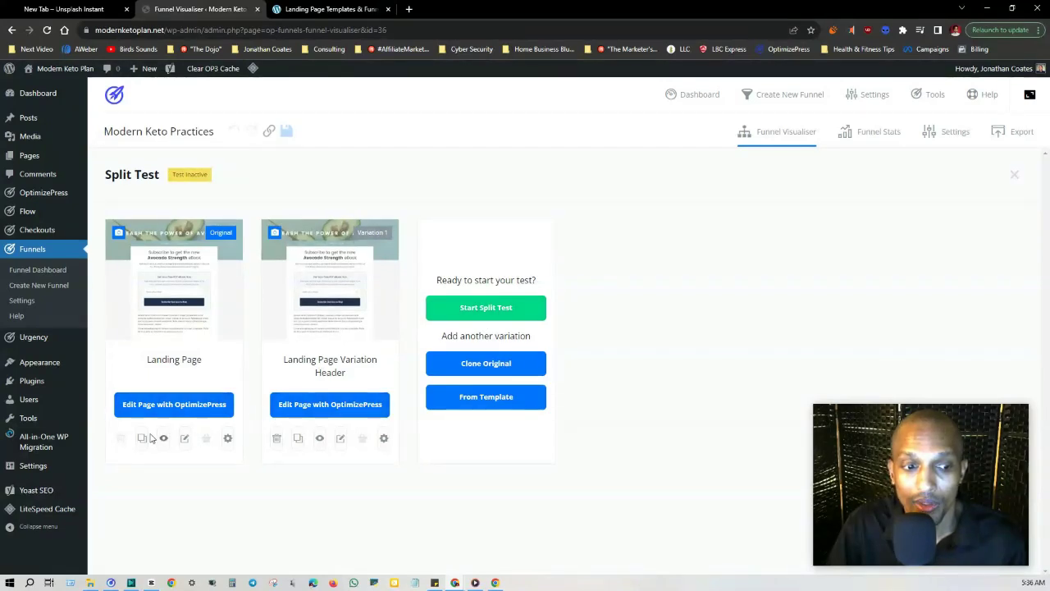
{"action": "left_click", "coordinate": [279, 444]}
{"action": "left_click", "coordinate": [694, 361]}
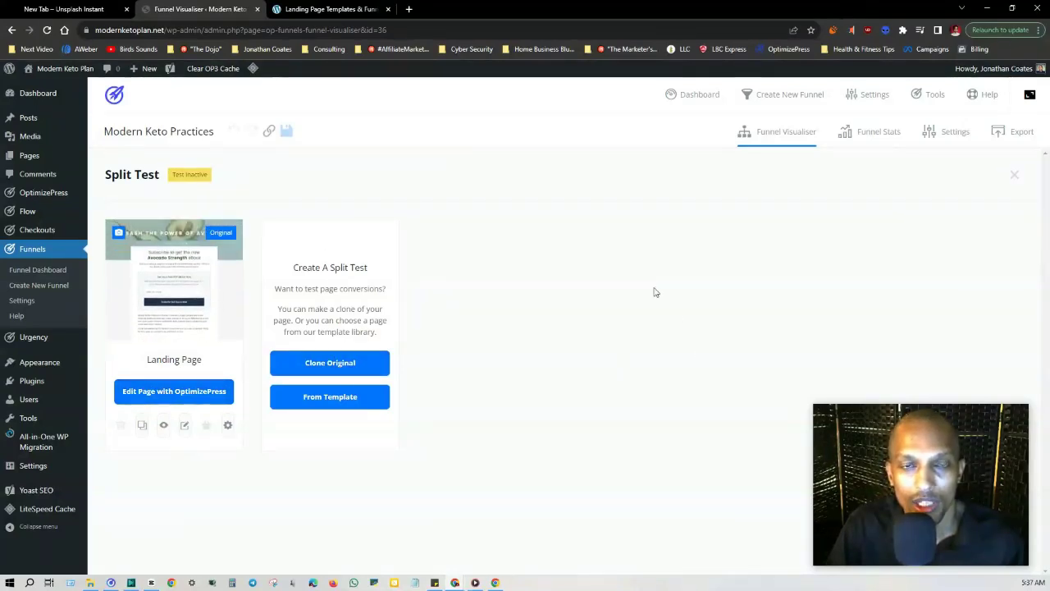
Clone the original as 'Landing Page Variation' and open it in the OptimizePress editor
{"action": "left_click", "coordinate": [328, 363]}
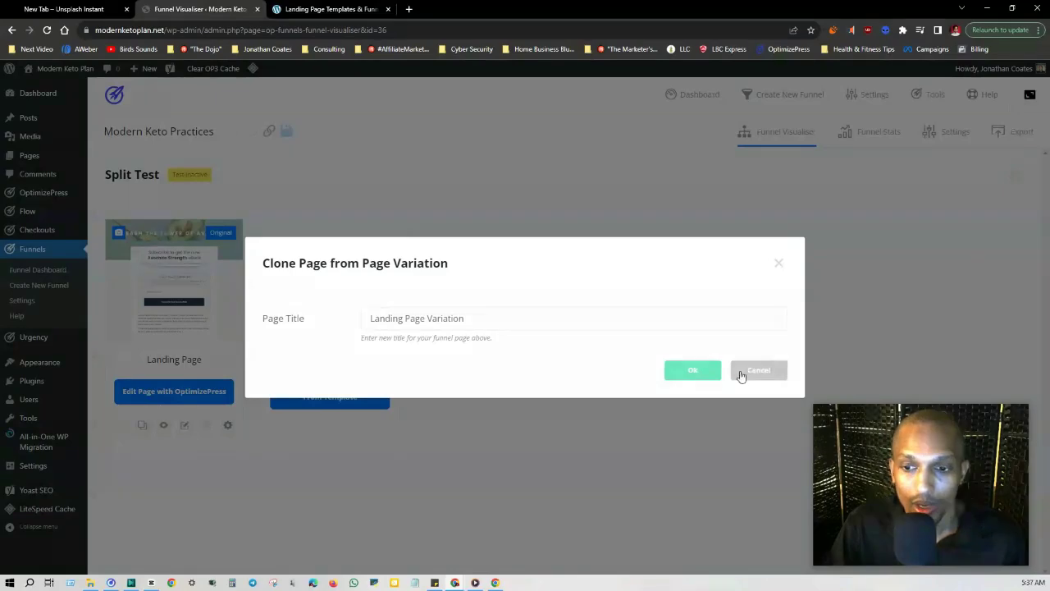
{"action": "left_click", "coordinate": [694, 370]}
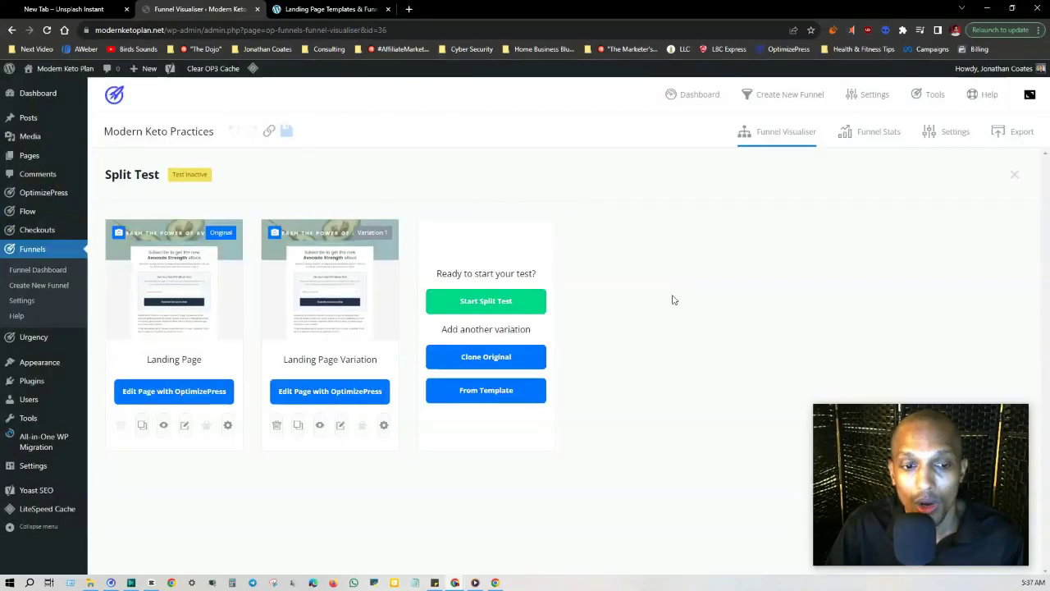
{"action": "left_click", "coordinate": [372, 392]}
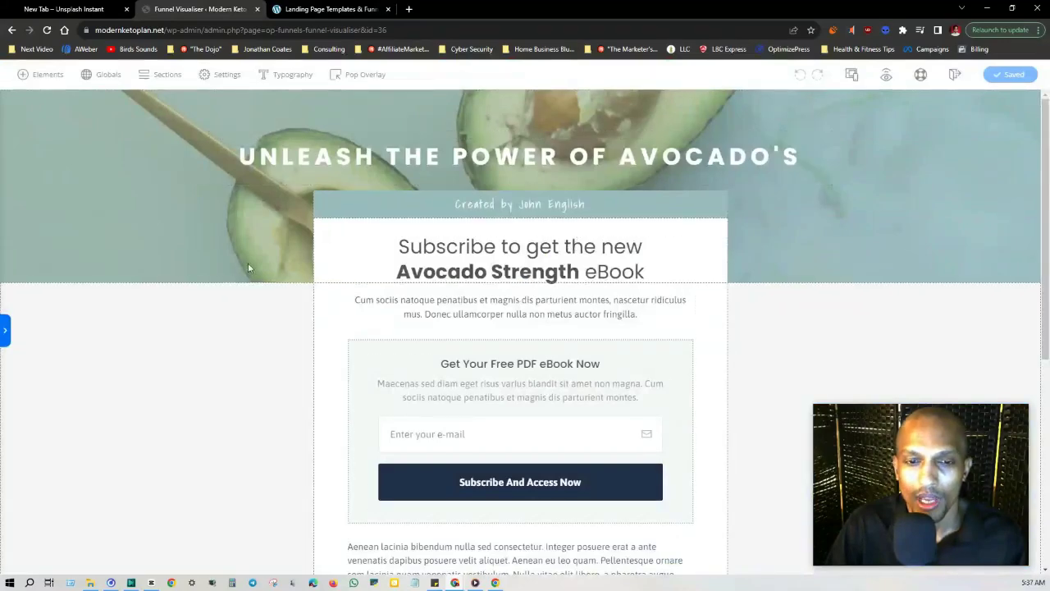
Make the Subscribe And Access Now button background bright red (#ff0000), save, and exit the editor
{"action": "scroll", "coordinate": [525, 205], "scroll_direction": "down", "scroll_amount": 5}
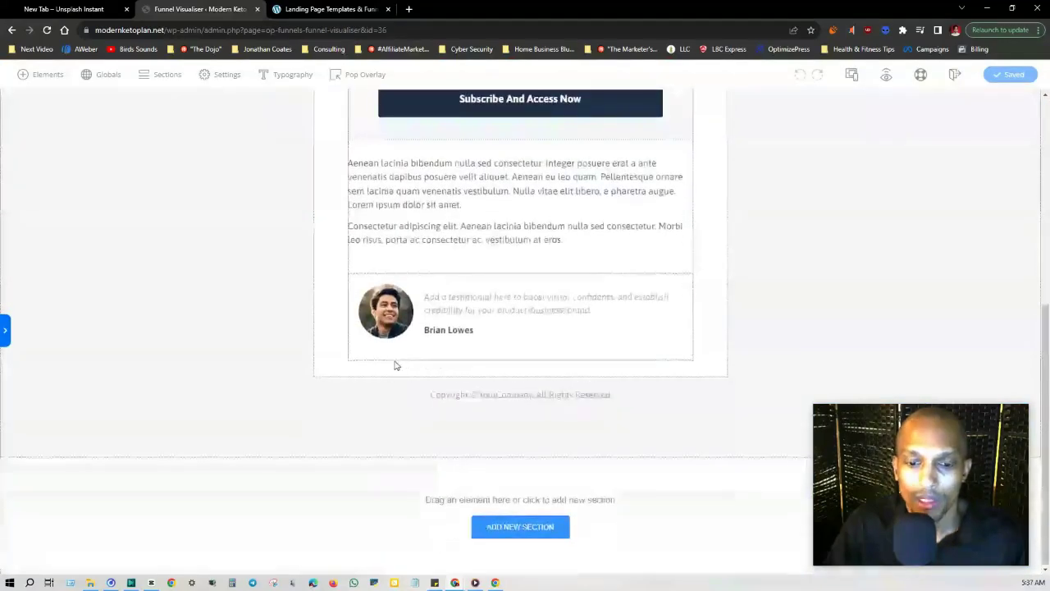
{"action": "scroll", "coordinate": [394, 364], "scroll_direction": "up", "scroll_amount": 5}
{"action": "left_click", "coordinate": [438, 334]}
{"action": "left_click", "coordinate": [432, 476]}
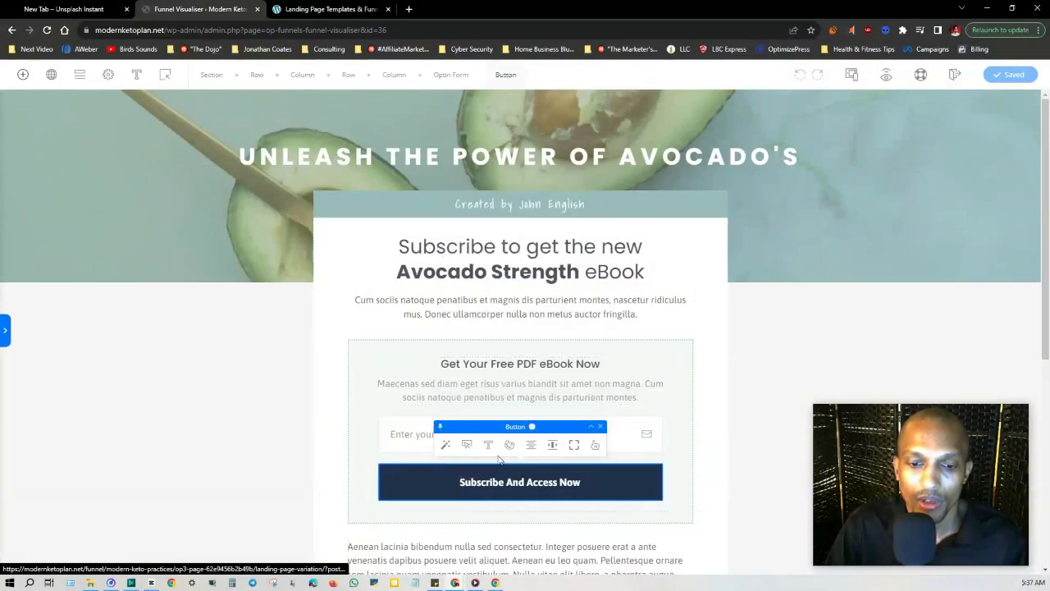
{"action": "left_click", "coordinate": [508, 446]}
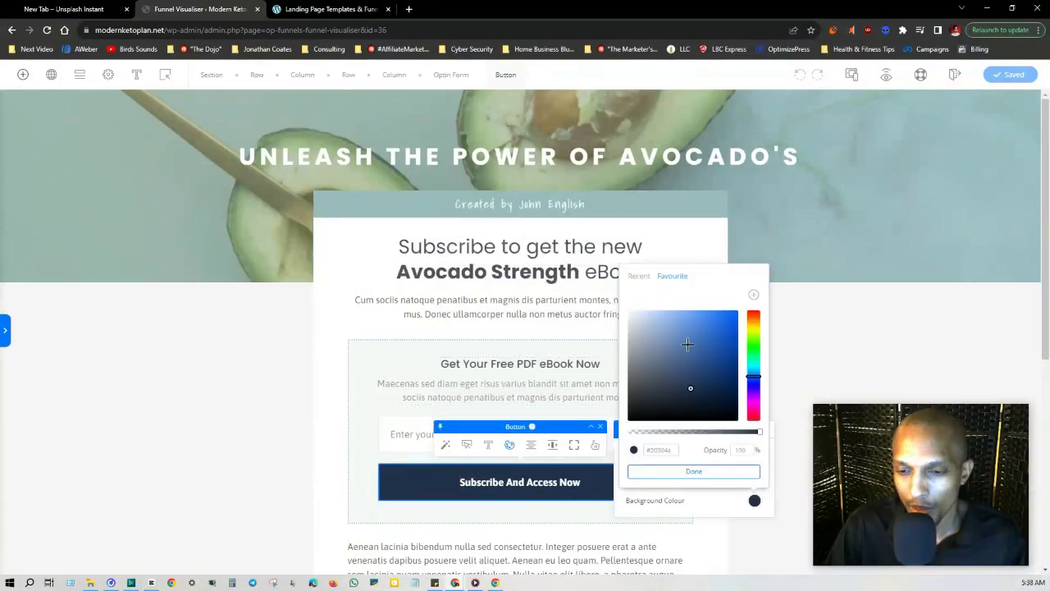
{"action": "left_click_drag", "start_coordinate": [702, 339], "coordinate": [671, 376]}
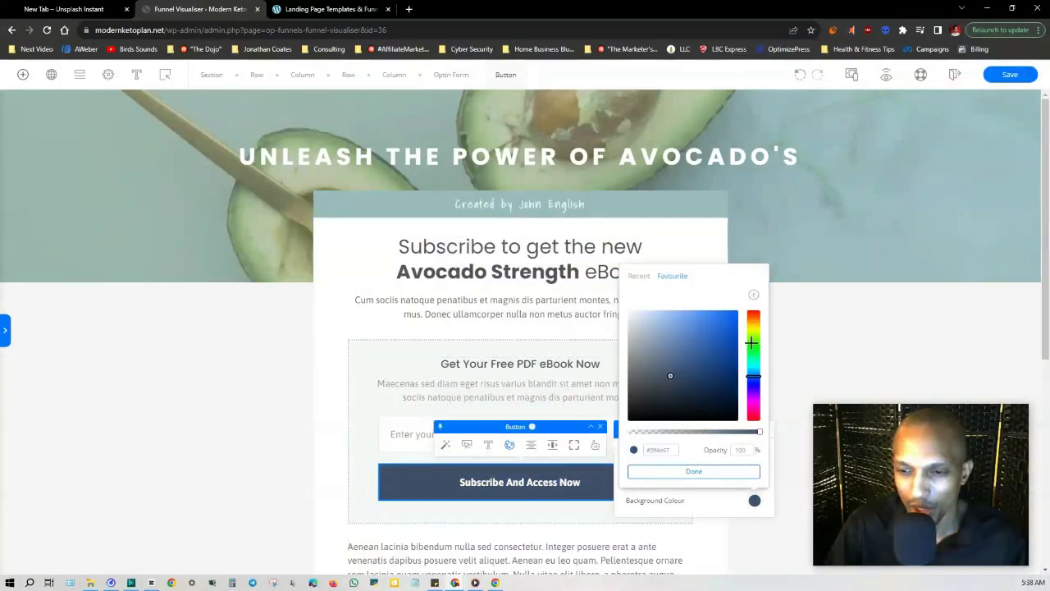
{"action": "left_click", "coordinate": [753, 328]}
{"action": "left_click_drag", "start_coordinate": [754, 324], "coordinate": [753, 290]}
{"action": "left_click_drag", "start_coordinate": [664, 377], "coordinate": [741, 303]}
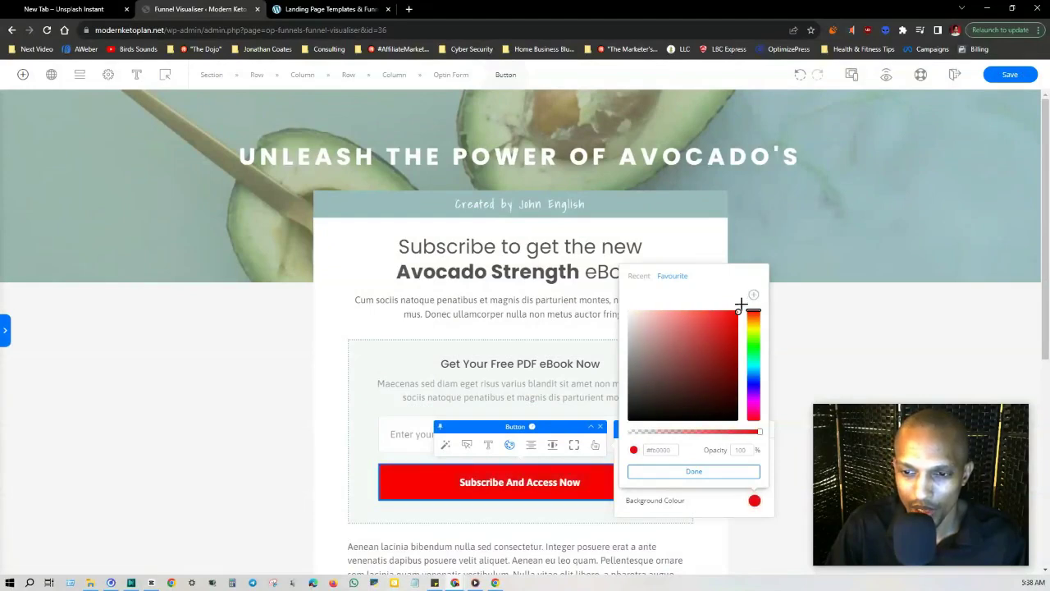
{"action": "left_click", "coordinate": [928, 284]}
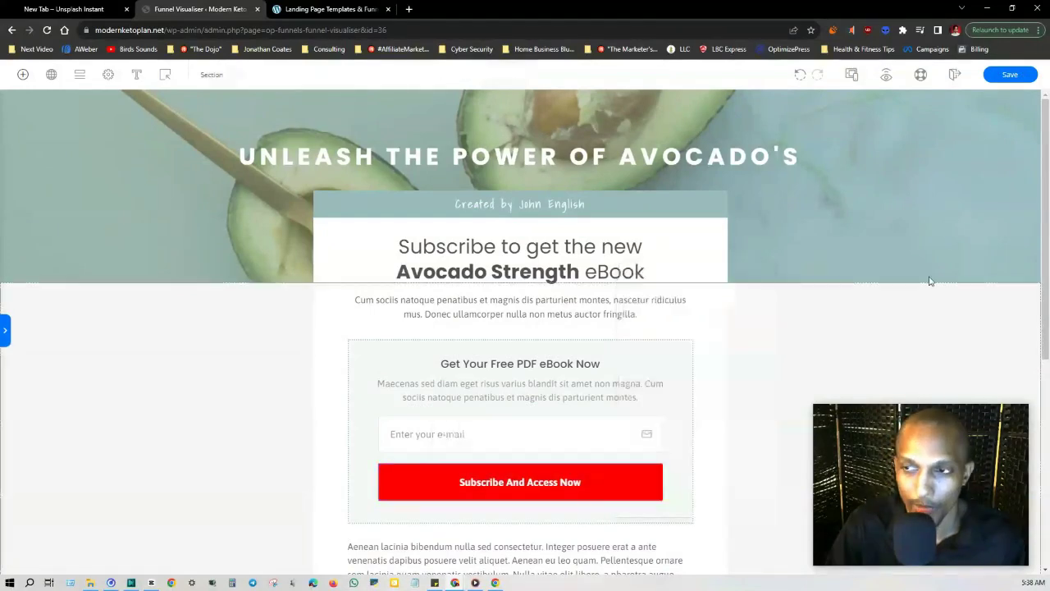
{"action": "left_click", "coordinate": [1011, 74]}
{"action": "left_click", "coordinate": [954, 74]}
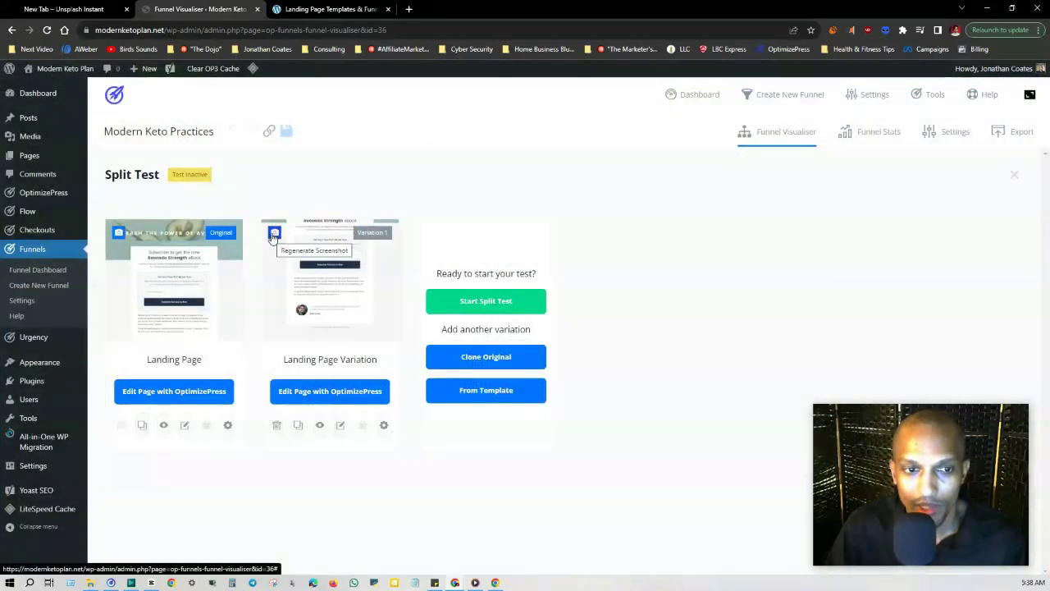
Regenerate the Landing Page Variation's screenshot so its thumbnail shows the red button
{"action": "left_click", "coordinate": [274, 235]}
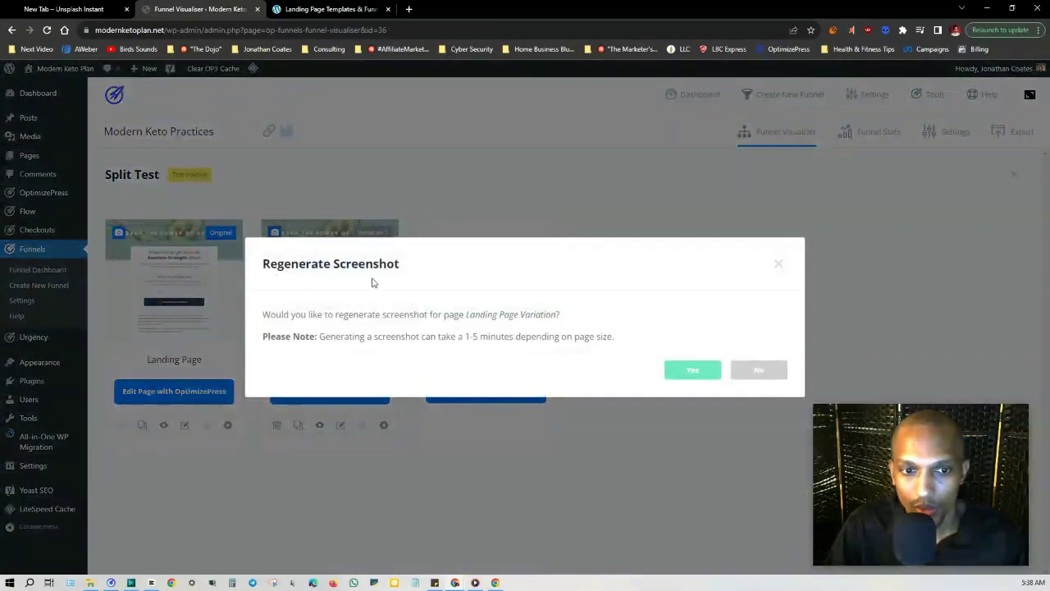
{"action": "left_click_drag", "start_coordinate": [481, 336], "coordinate": [606, 349]}
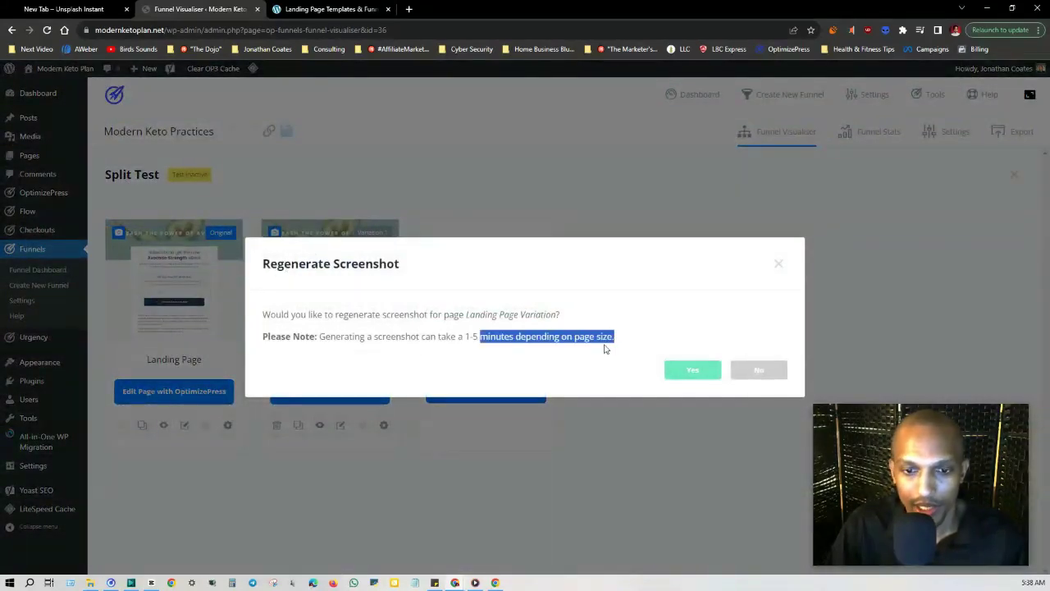
{"action": "left_click", "coordinate": [467, 339]}
{"action": "left_click", "coordinate": [690, 368]}
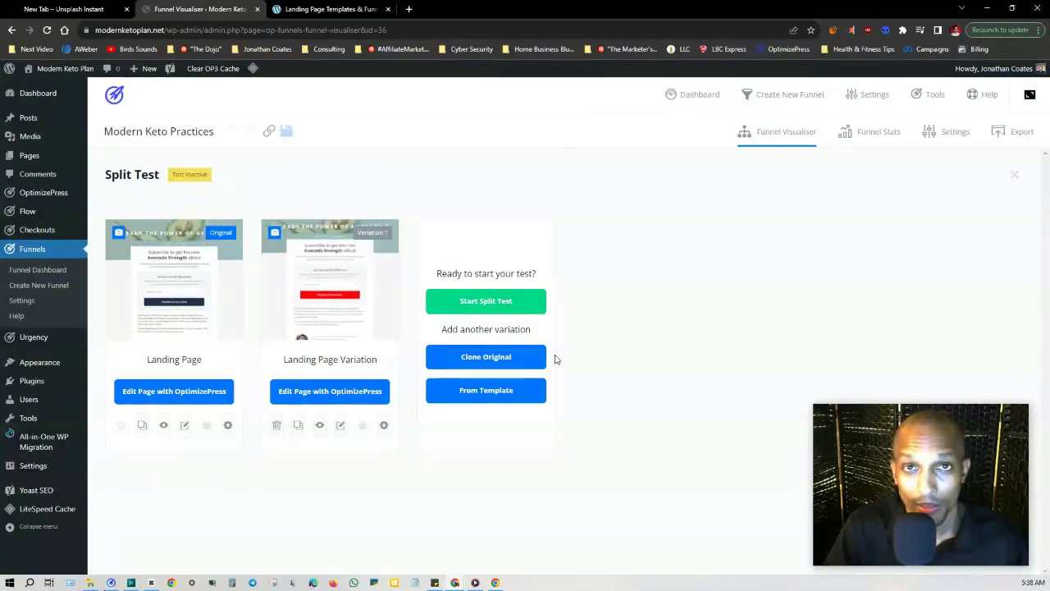
Start the Landing Page split test and return to the Modern Keto Practices funnel visualiser
{"action": "left_click", "coordinate": [499, 302]}
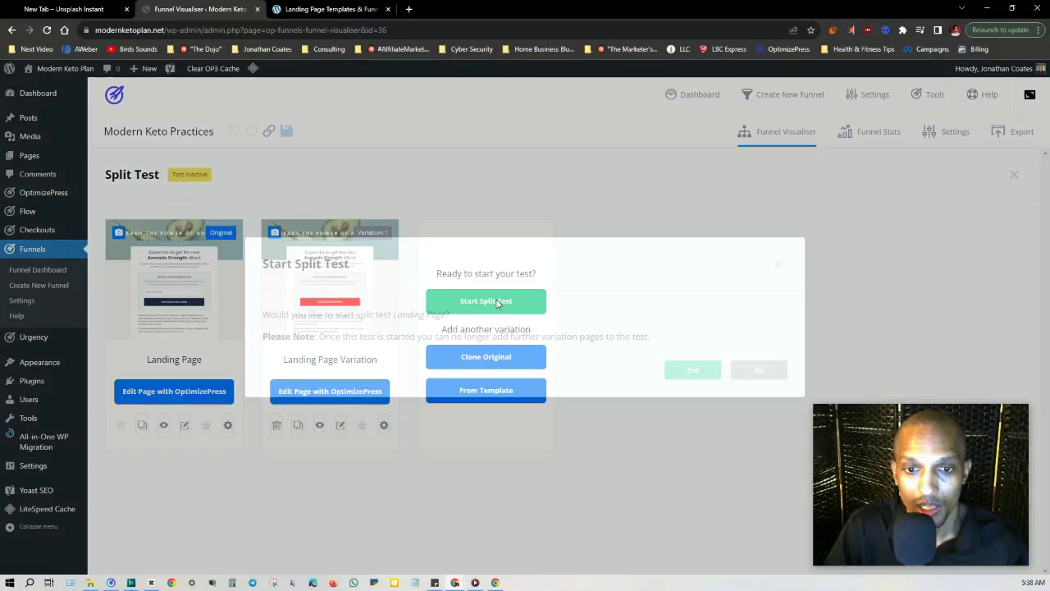
{"action": "left_click_drag", "start_coordinate": [262, 314], "coordinate": [460, 324]}
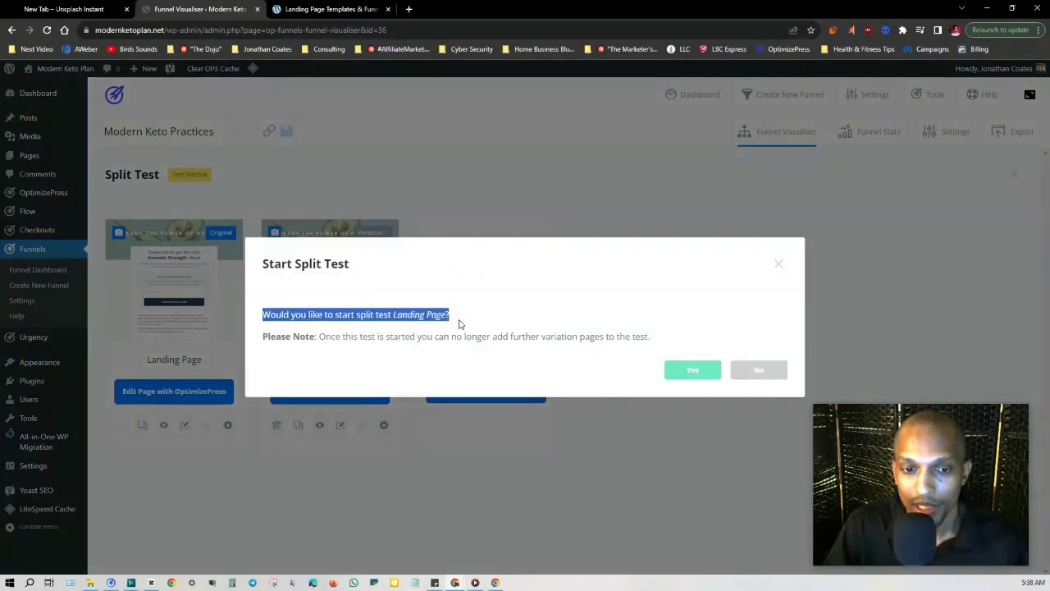
{"action": "left_click", "coordinate": [408, 332]}
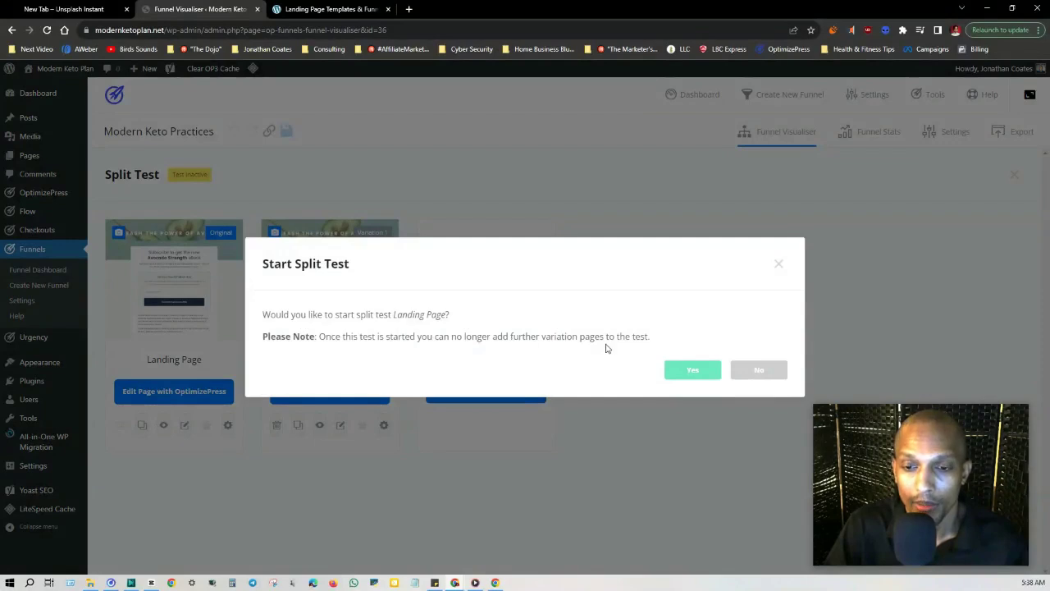
{"action": "left_click", "coordinate": [693, 369]}
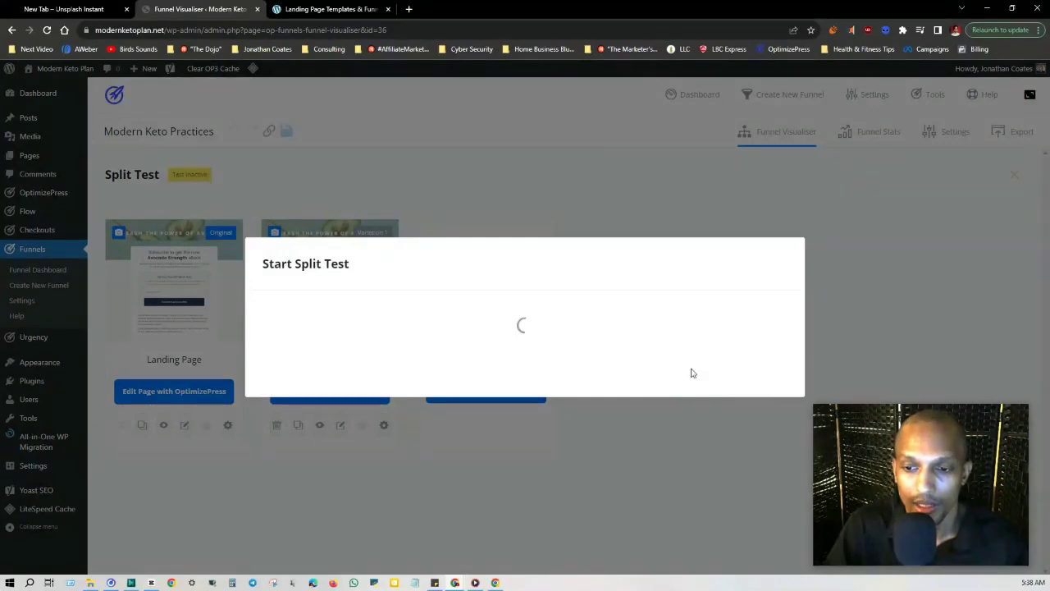
{"action": "left_click", "coordinate": [750, 280]}
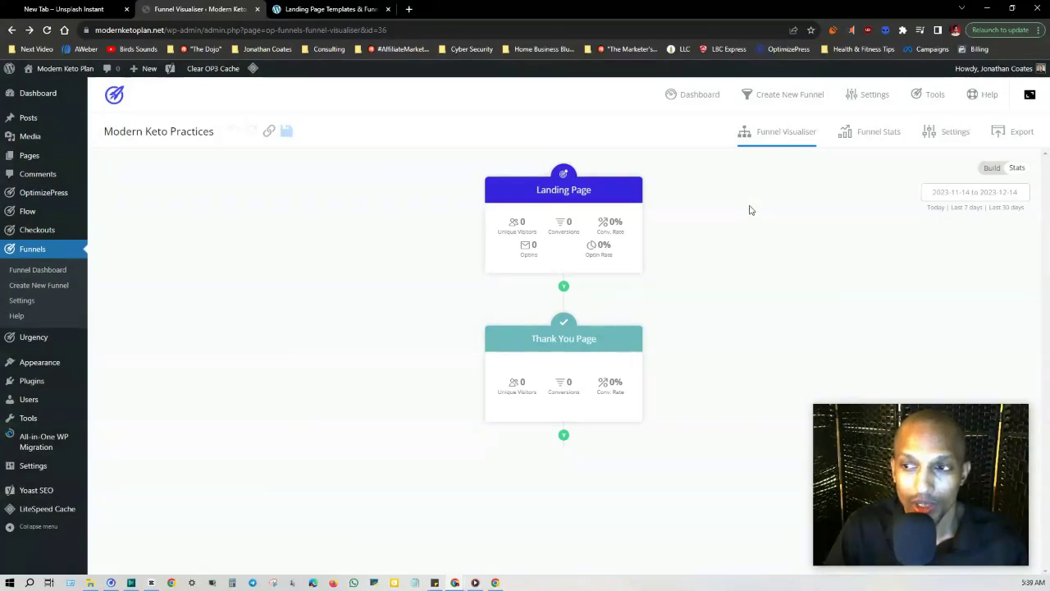
{"action": "mouse_move", "coordinate": [512, 221]}
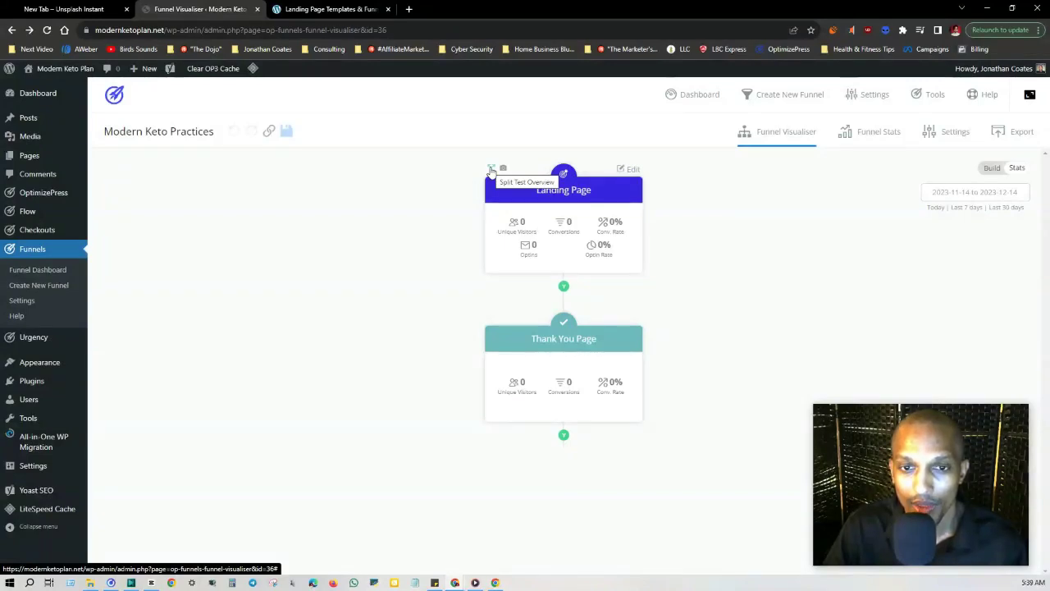
{"action": "left_click", "coordinate": [491, 169]}
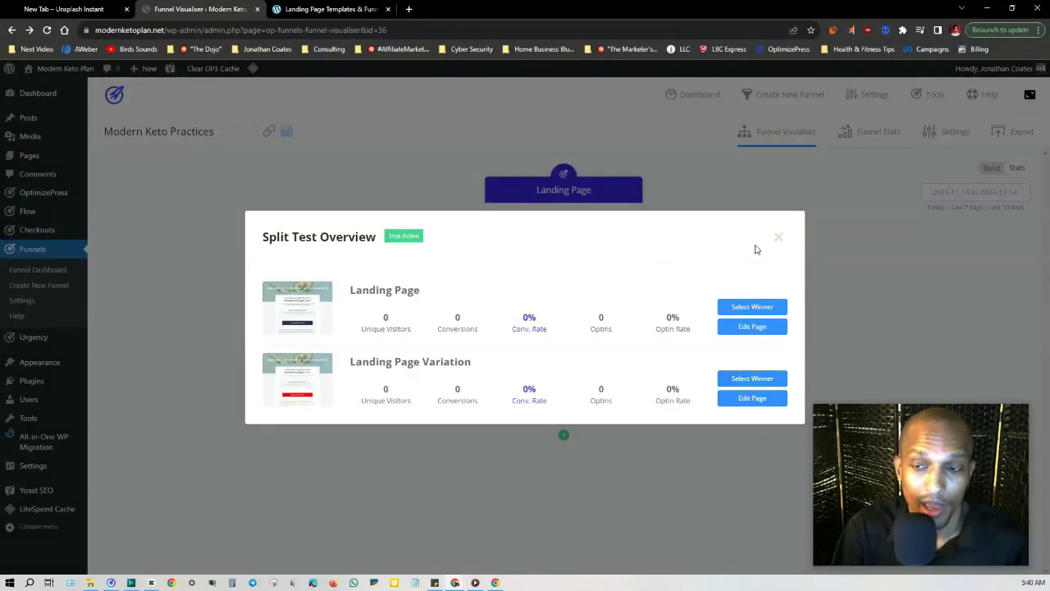
{"action": "left_click", "coordinate": [779, 237]}
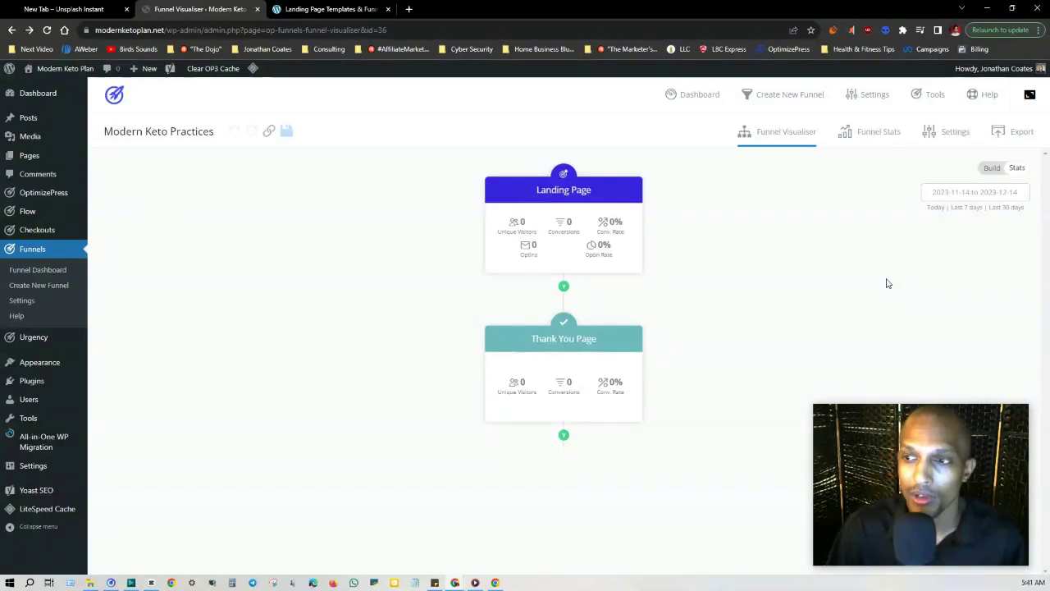
Switch to the Landing Page Templates tab and browse the marketplace's template categories
{"action": "left_click", "coordinate": [312, 9]}
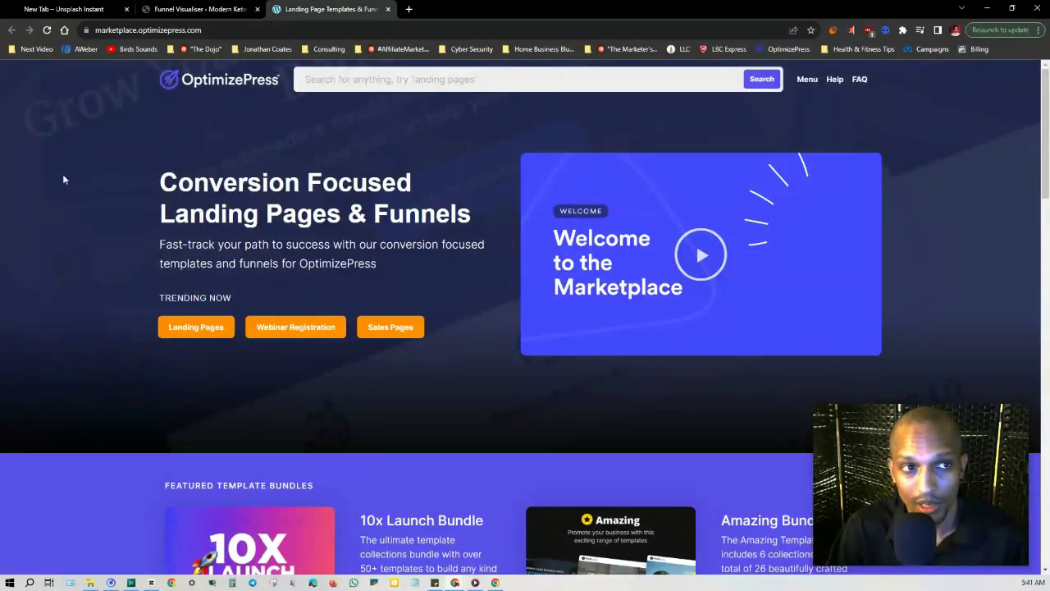
{"action": "scroll", "coordinate": [295, 335], "scroll_direction": "down", "scroll_amount": 7}
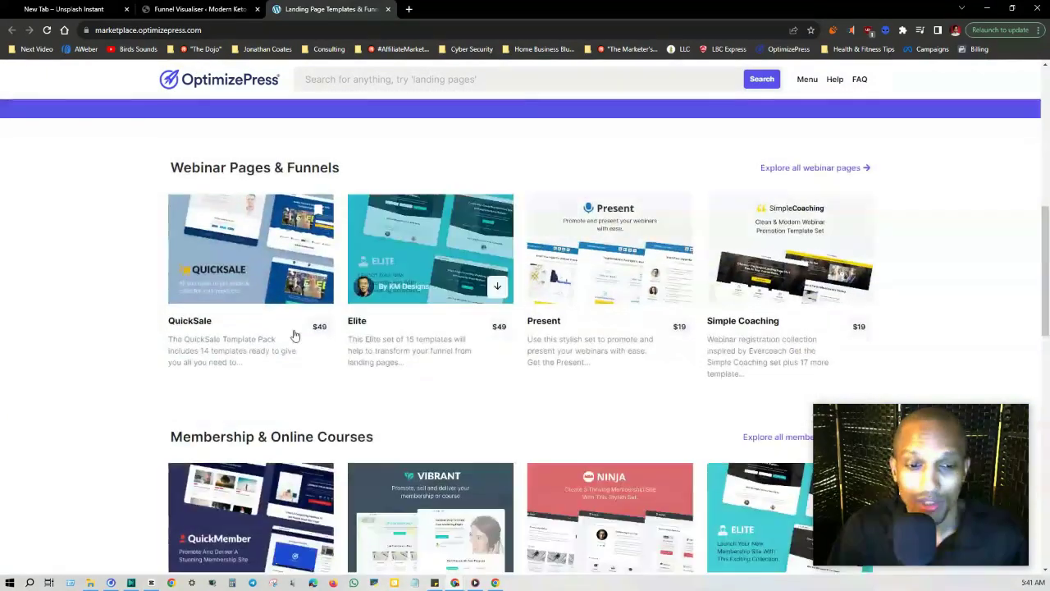
{"action": "scroll", "coordinate": [373, 160], "scroll_direction": "down", "scroll_amount": 4}
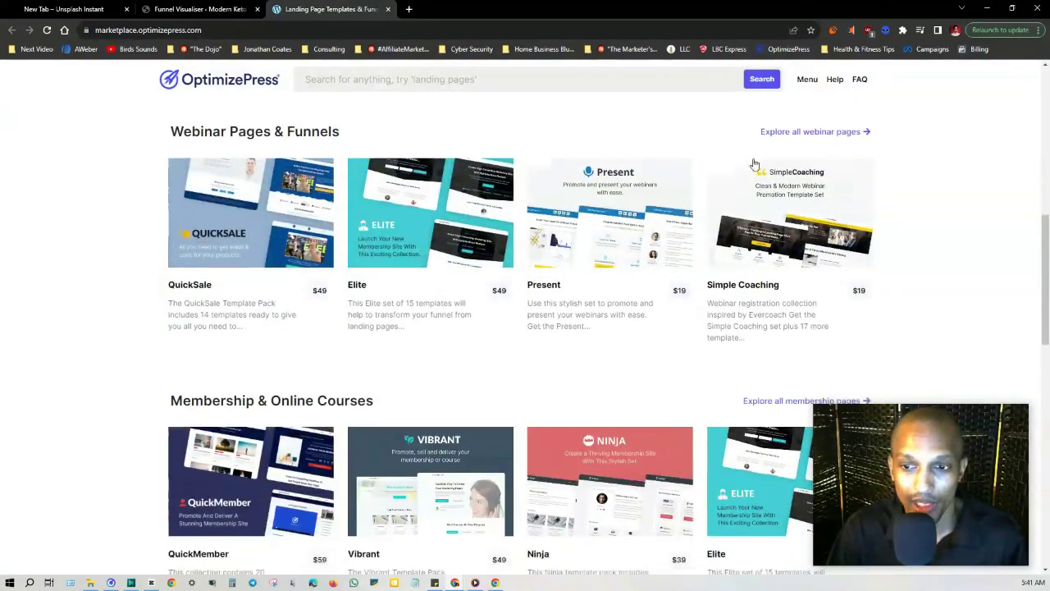
{"action": "scroll", "coordinate": [760, 201], "scroll_direction": "down", "scroll_amount": 3}
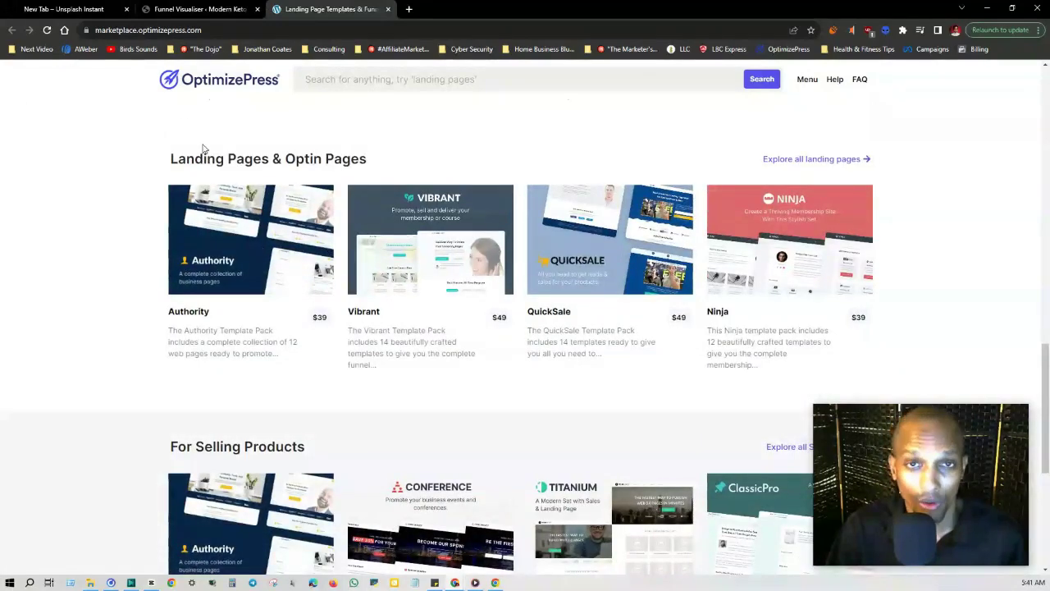
{"action": "scroll", "coordinate": [87, 221], "scroll_direction": "down", "scroll_amount": 2}
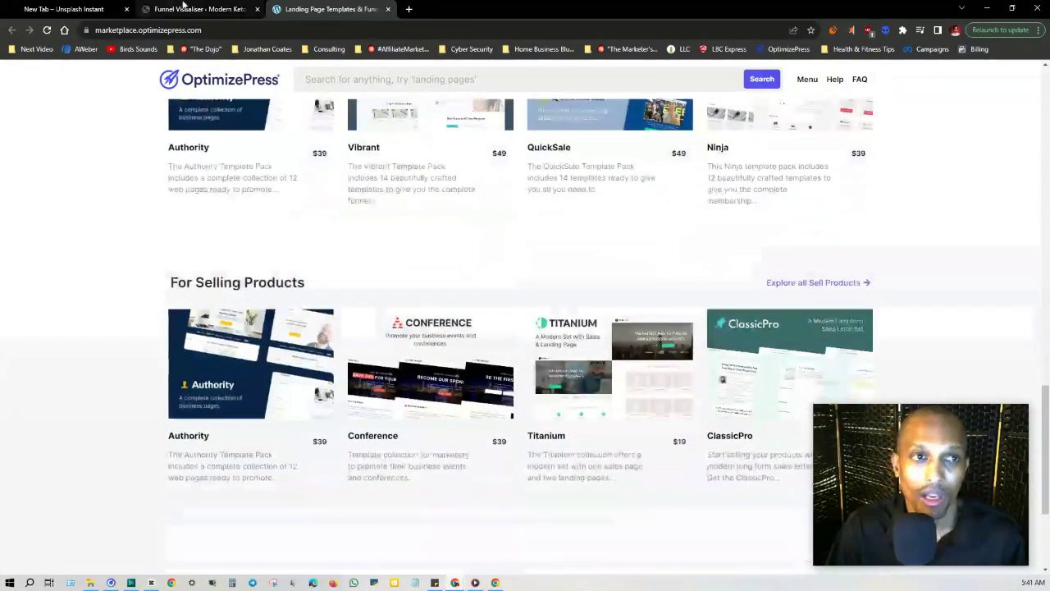
{"action": "scroll", "coordinate": [354, 233], "scroll_direction": "down", "scroll_amount": 2}
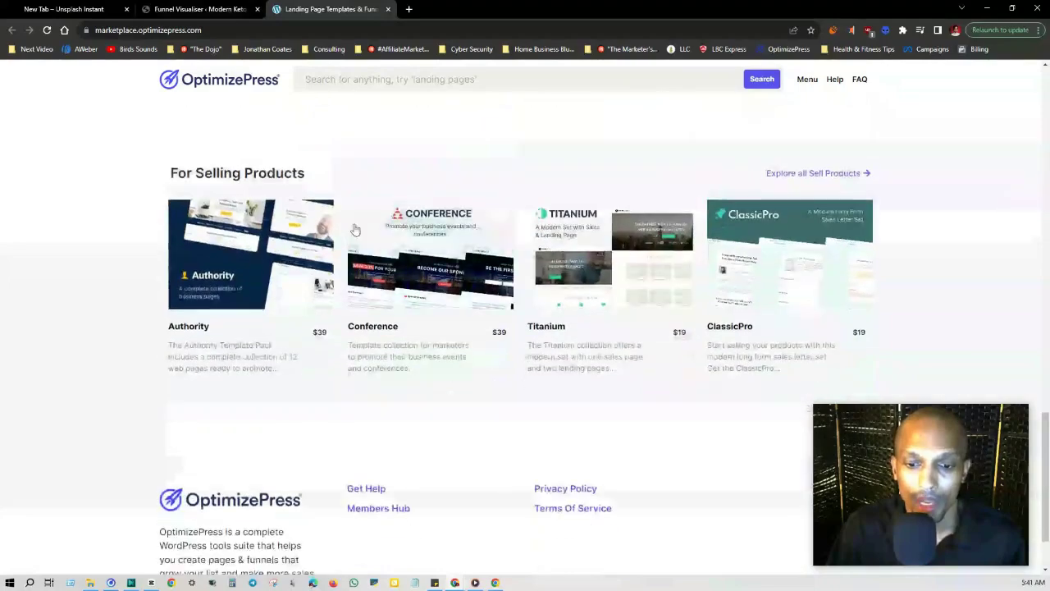
{"action": "scroll", "coordinate": [367, 236], "scroll_direction": "up", "scroll_amount": 5}
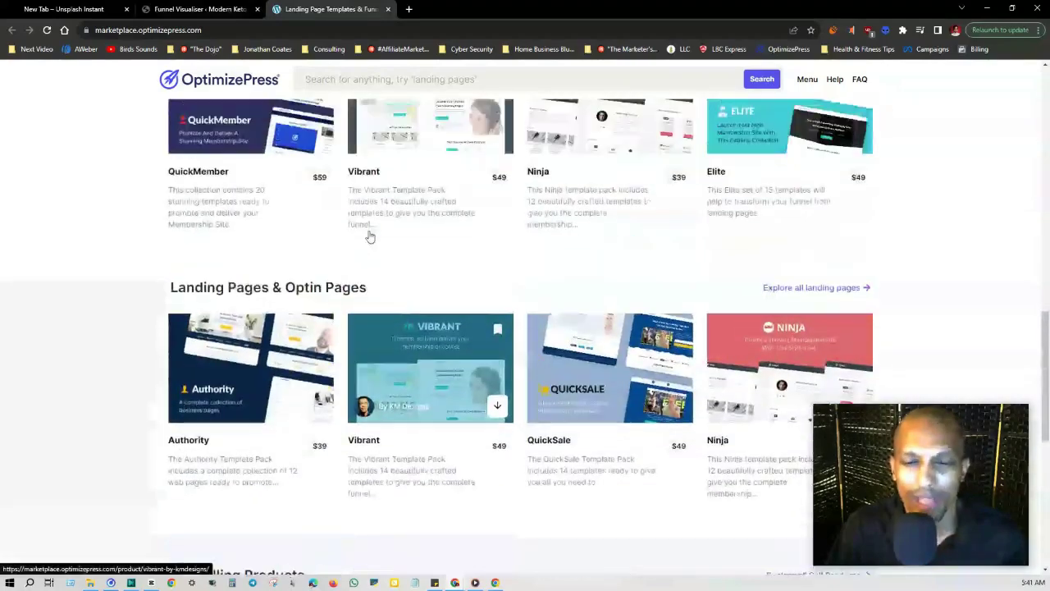
{"action": "scroll", "coordinate": [368, 236], "scroll_direction": "up", "scroll_amount": 7}
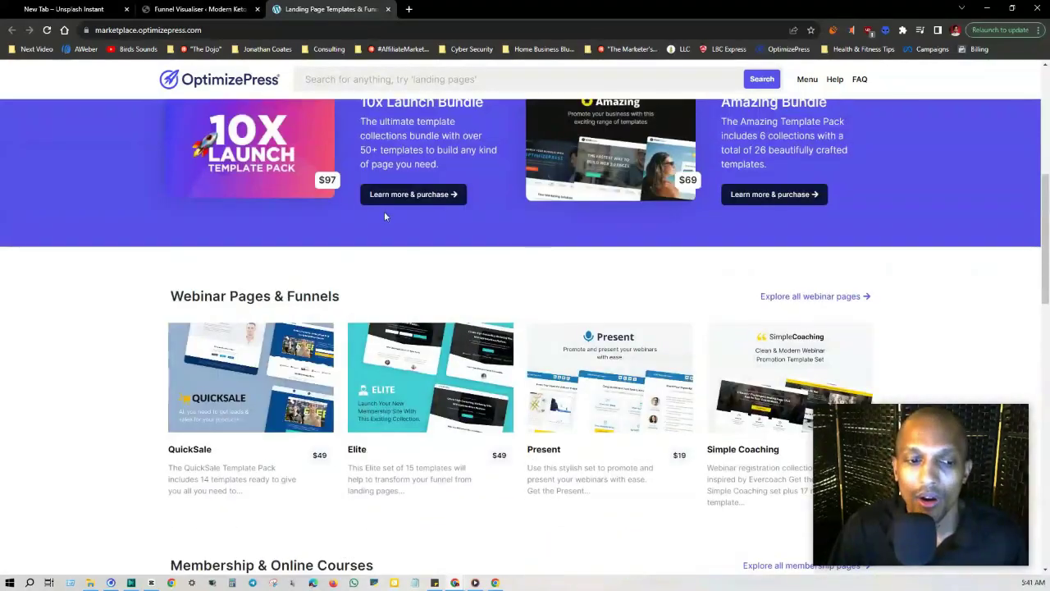
{"action": "scroll", "coordinate": [346, 228], "scroll_direction": "down", "scroll_amount": 1}
{"action": "scroll", "coordinate": [716, 259], "scroll_direction": "up", "scroll_amount": 3}
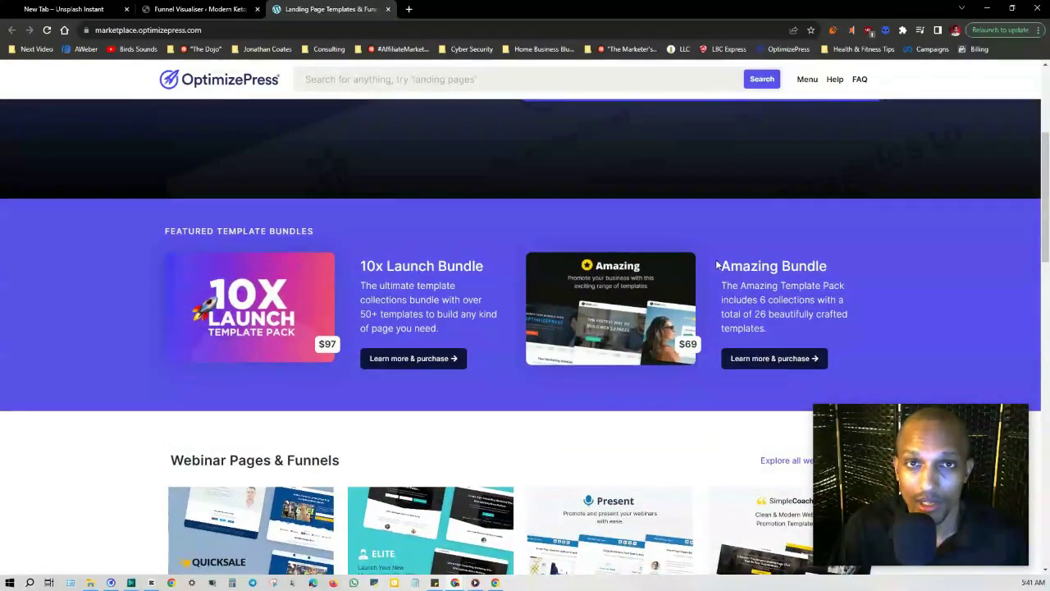
{"action": "scroll", "coordinate": [716, 264], "scroll_direction": "up", "scroll_amount": 4}
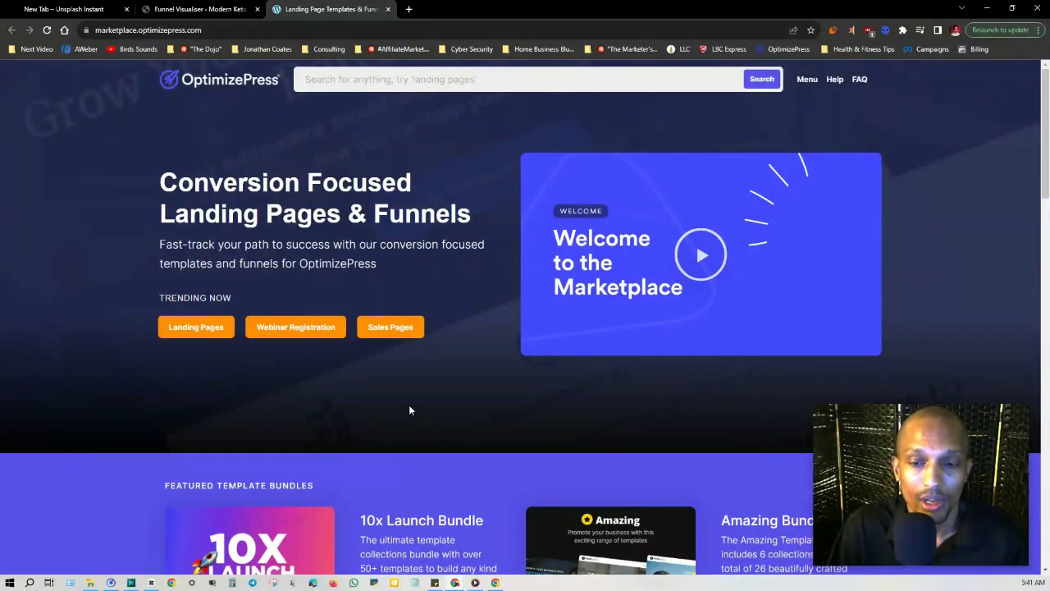
{"action": "left_click", "coordinate": [808, 79]}
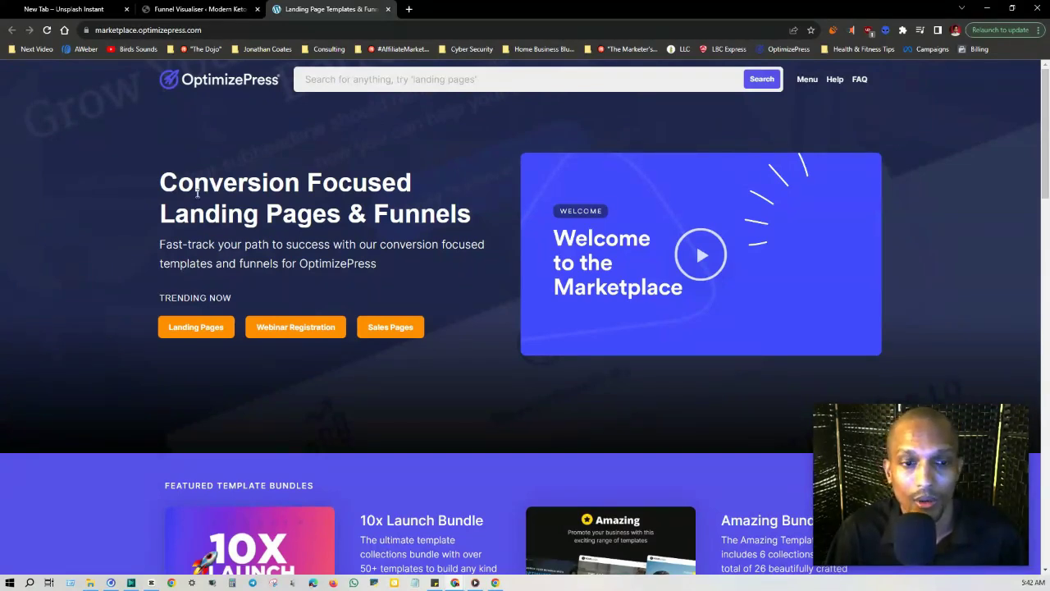
{"action": "scroll", "coordinate": [535, 211], "scroll_direction": "down", "scroll_amount": 6}
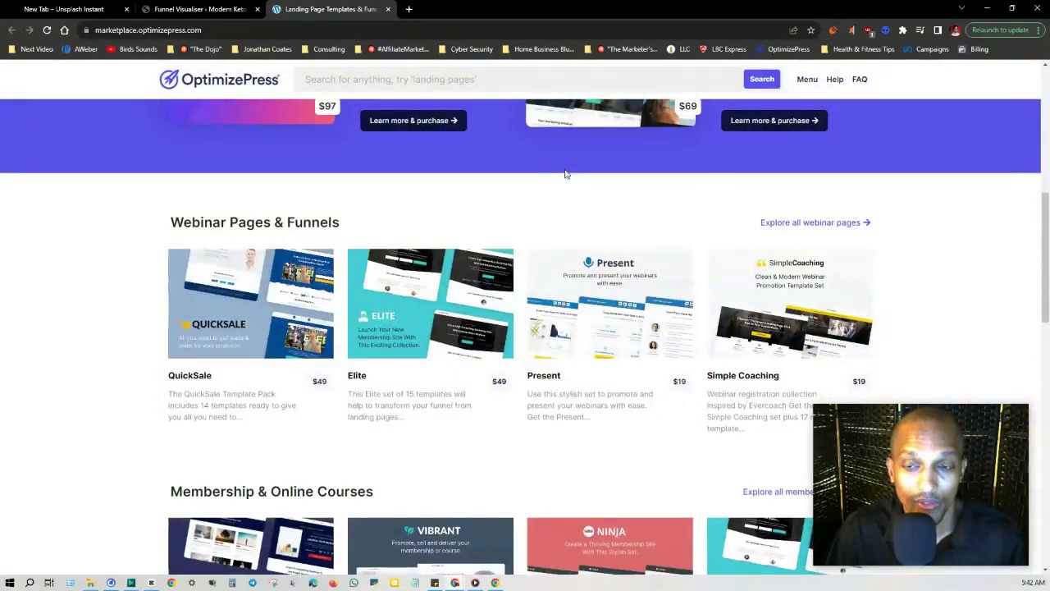
{"action": "scroll", "coordinate": [564, 174], "scroll_direction": "down", "scroll_amount": 5}
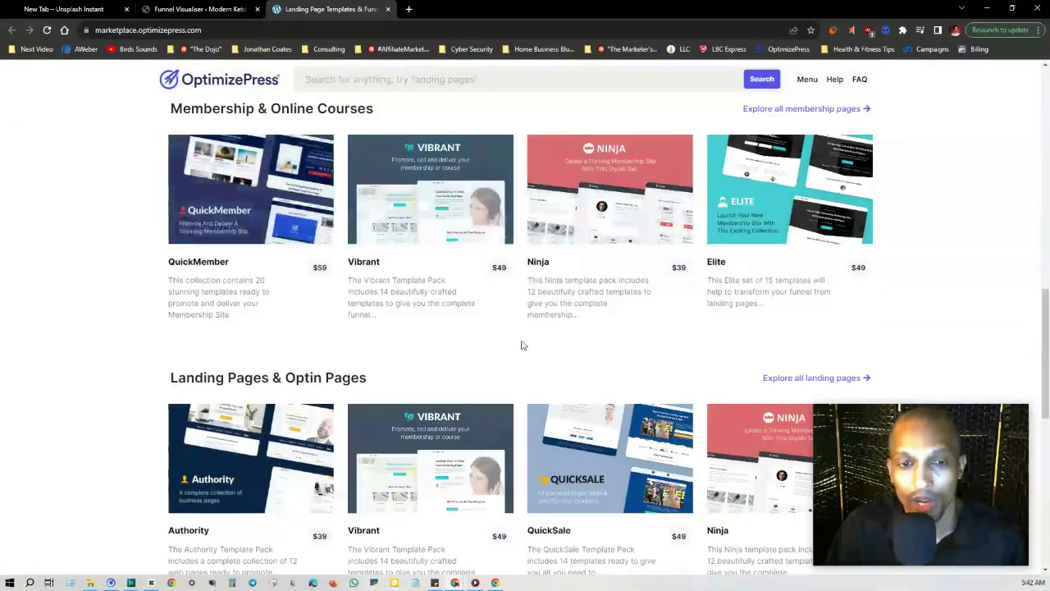
{"action": "scroll", "coordinate": [426, 229], "scroll_direction": "up", "scroll_amount": 3}
{"action": "scroll", "coordinate": [426, 229], "scroll_direction": "up", "scroll_amount": 5}
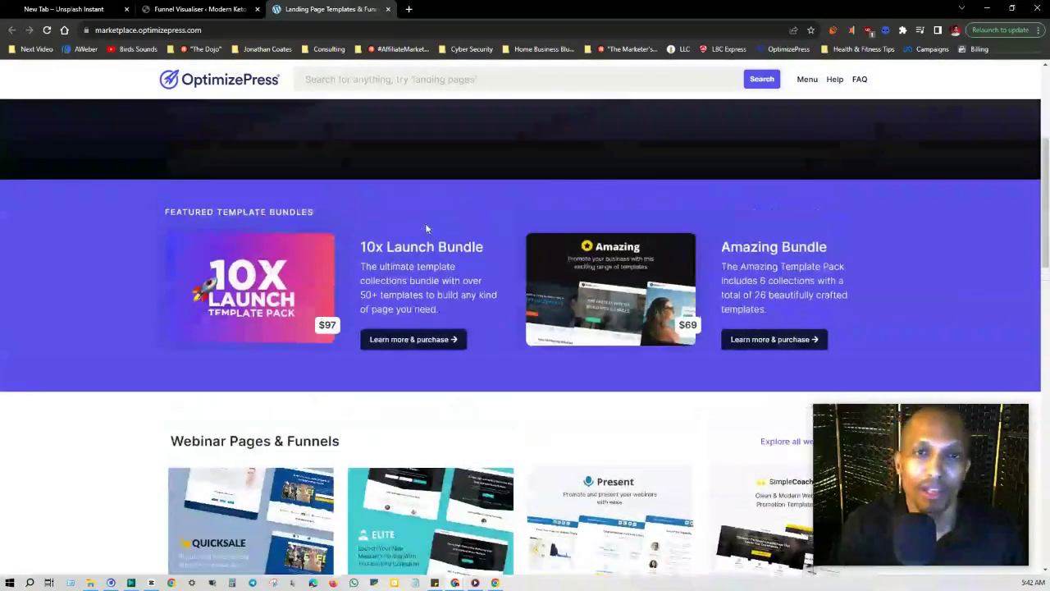
Switch to the 'New Tab – Unsplash Instant' tab showing the forest photo
{"action": "left_click", "coordinate": [59, 9]}
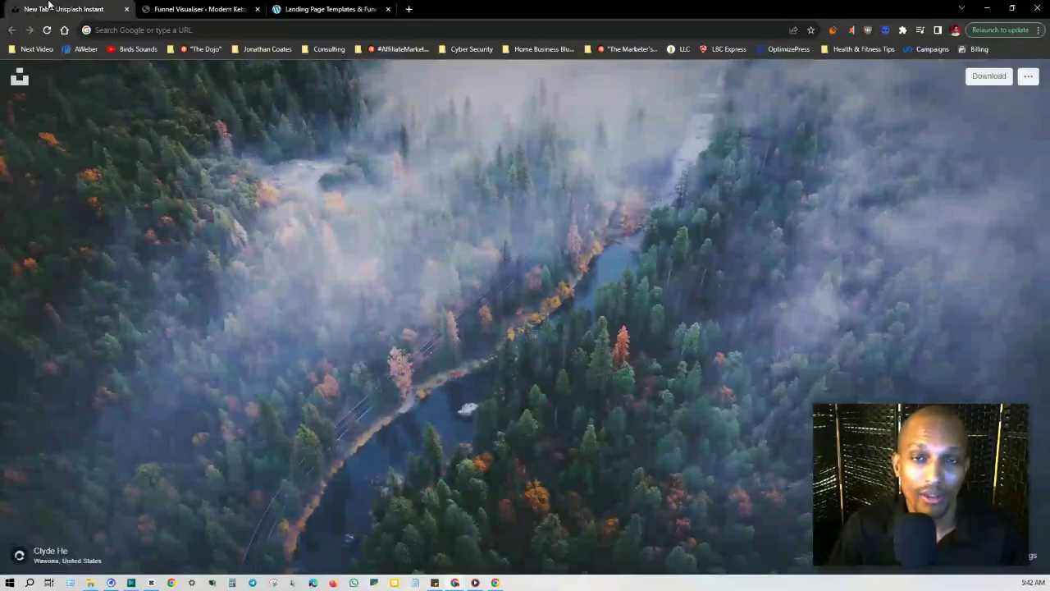